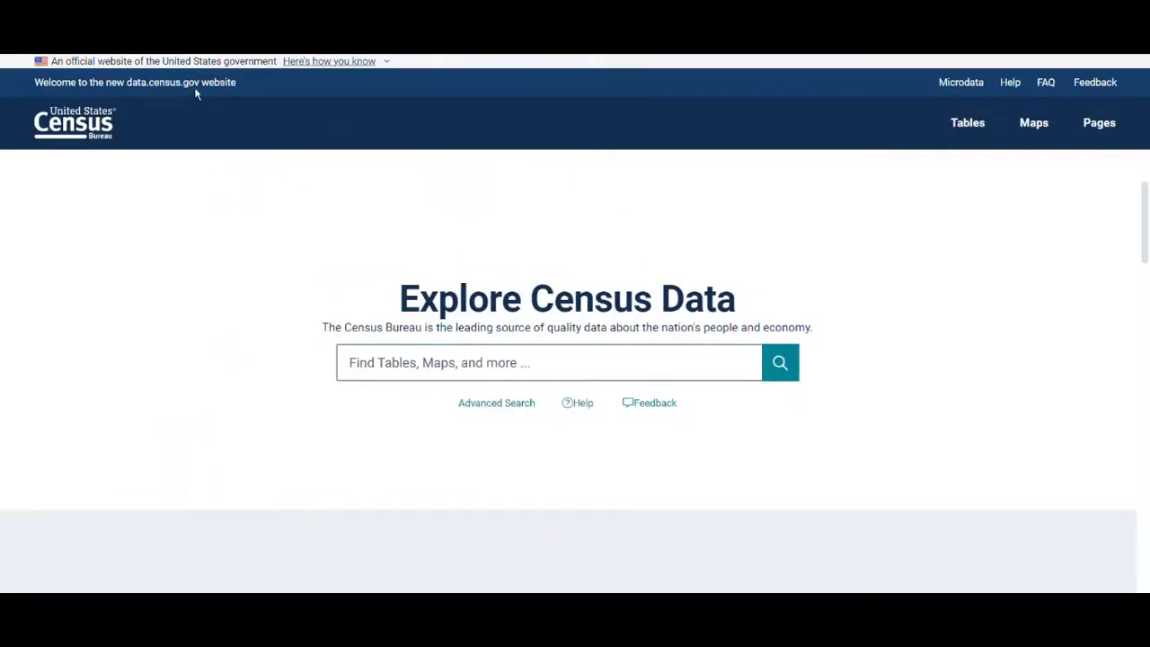
- In Advanced Search, filter surveys to Decennial Census Redistricting Data (PL 94-171)
{"action": "left_click", "coordinate": [464, 404]}
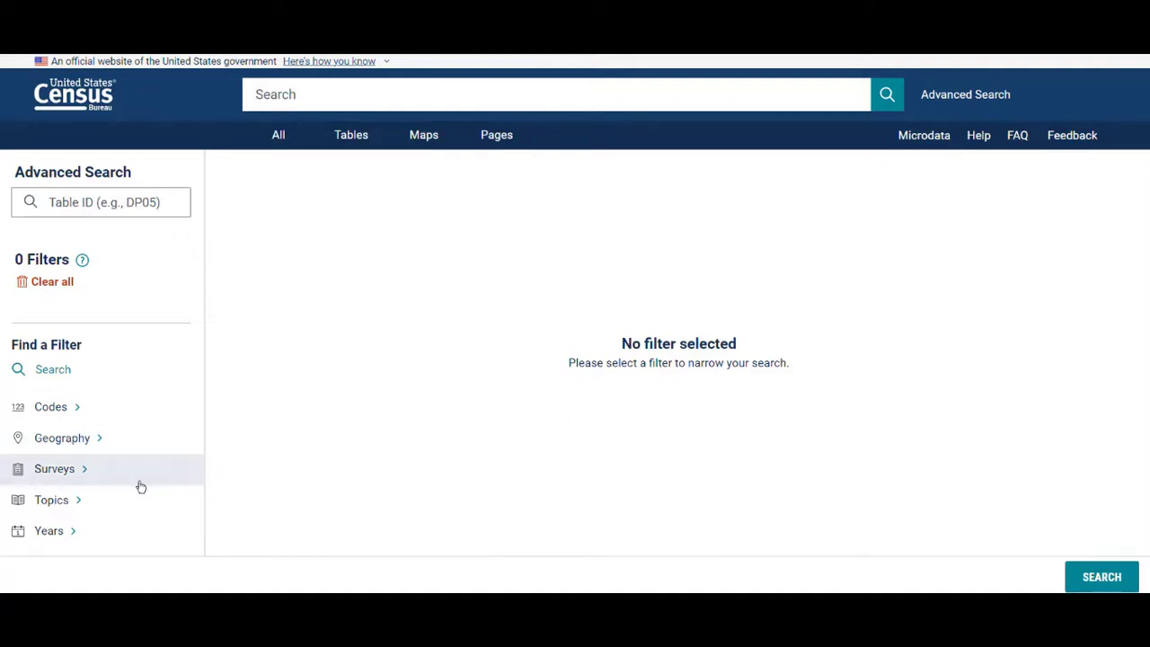
{"action": "left_click", "coordinate": [104, 474]}
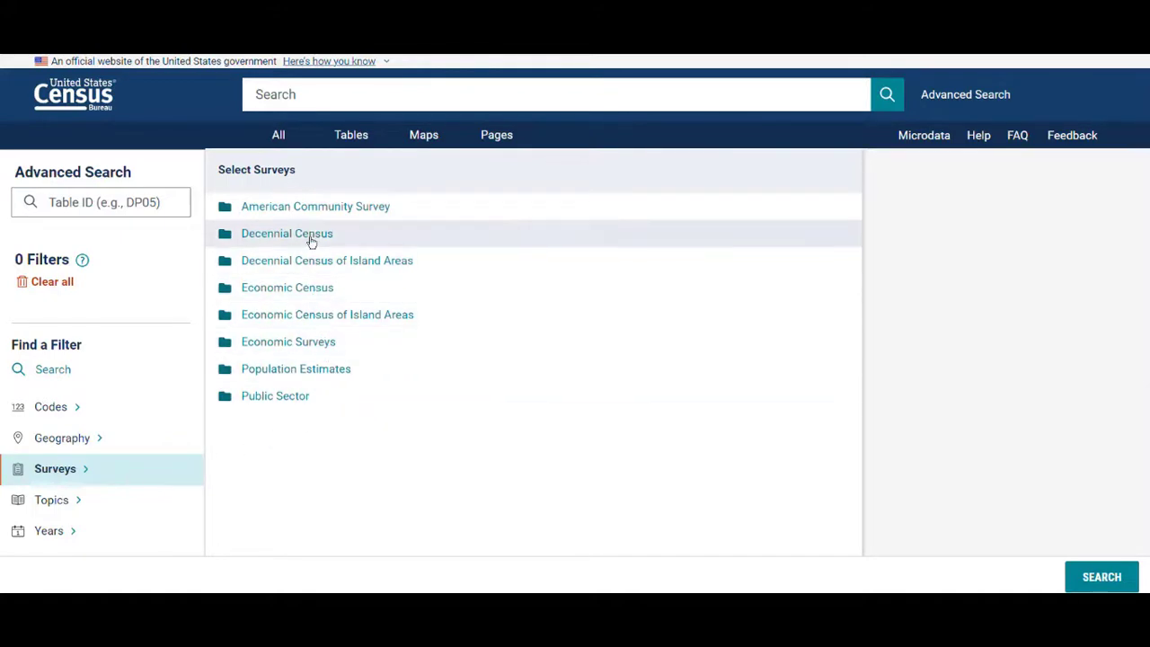
{"action": "left_click", "coordinate": [311, 234]}
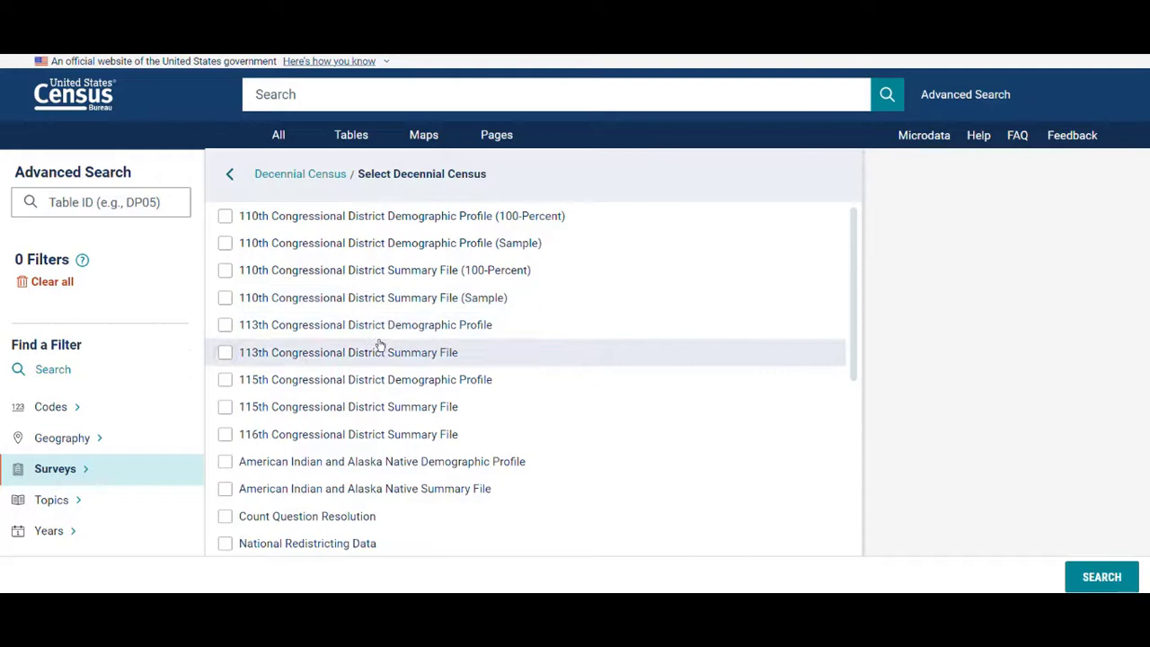
{"action": "scroll", "coordinate": [378, 349], "scroll_direction": "down", "scroll_amount": 2}
{"action": "scroll", "coordinate": [373, 348], "scroll_direction": "down", "scroll_amount": 2}
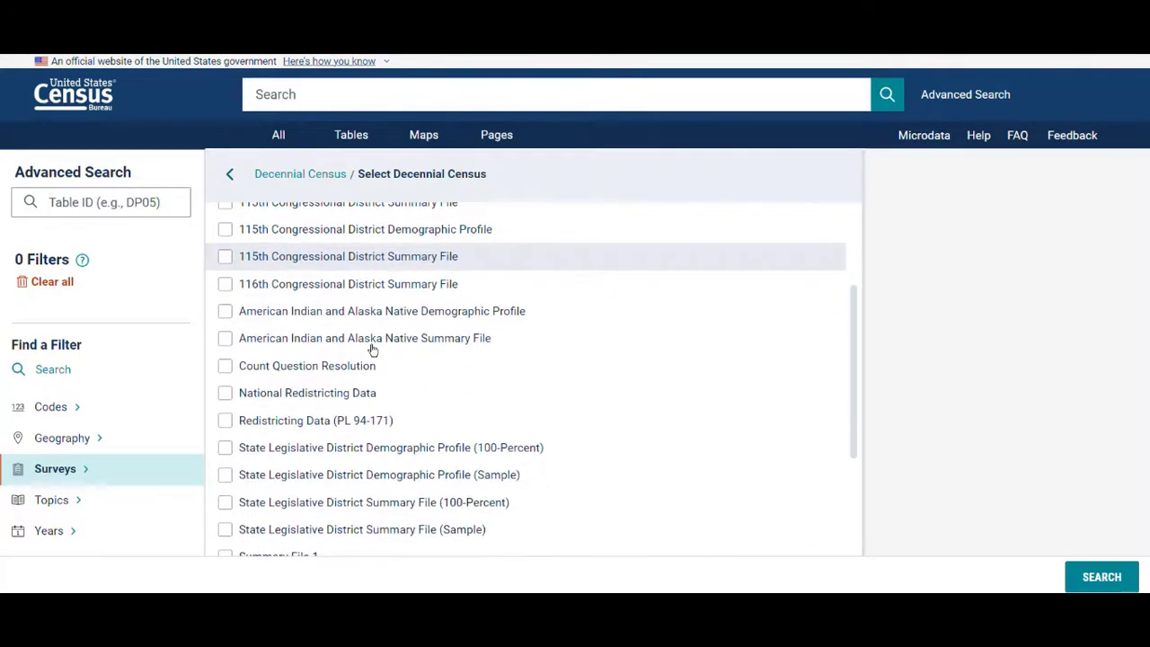
{"action": "left_click", "coordinate": [225, 422]}
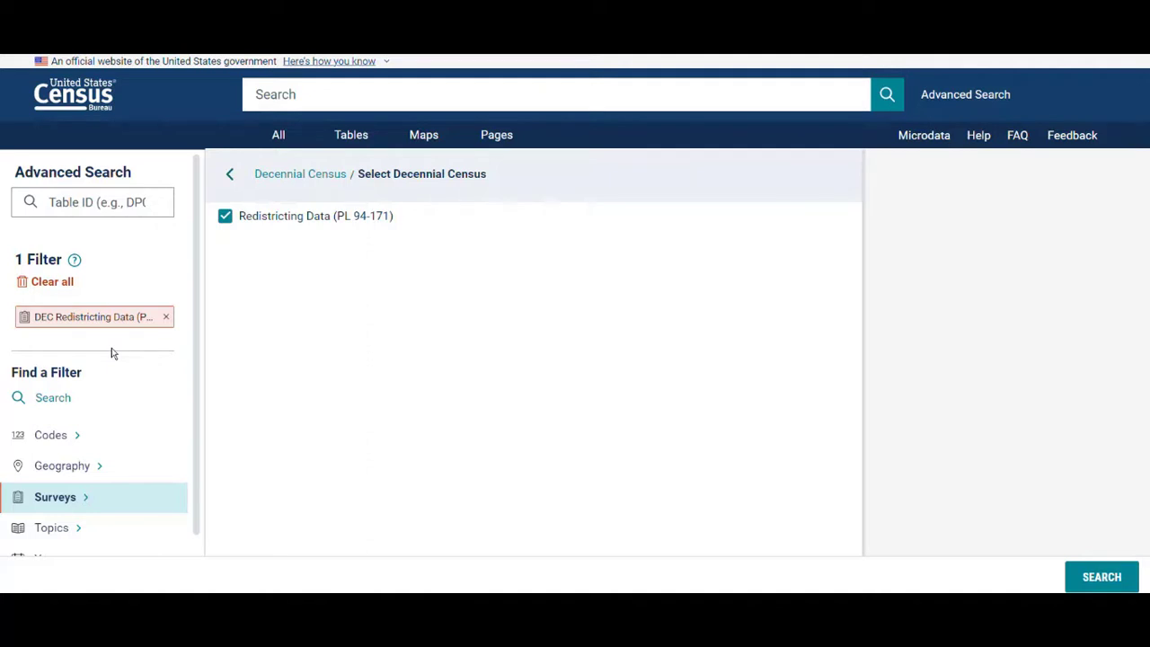
- Add a County-level geography filter selecting All Counties within Michigan
{"action": "left_click", "coordinate": [90, 469]}
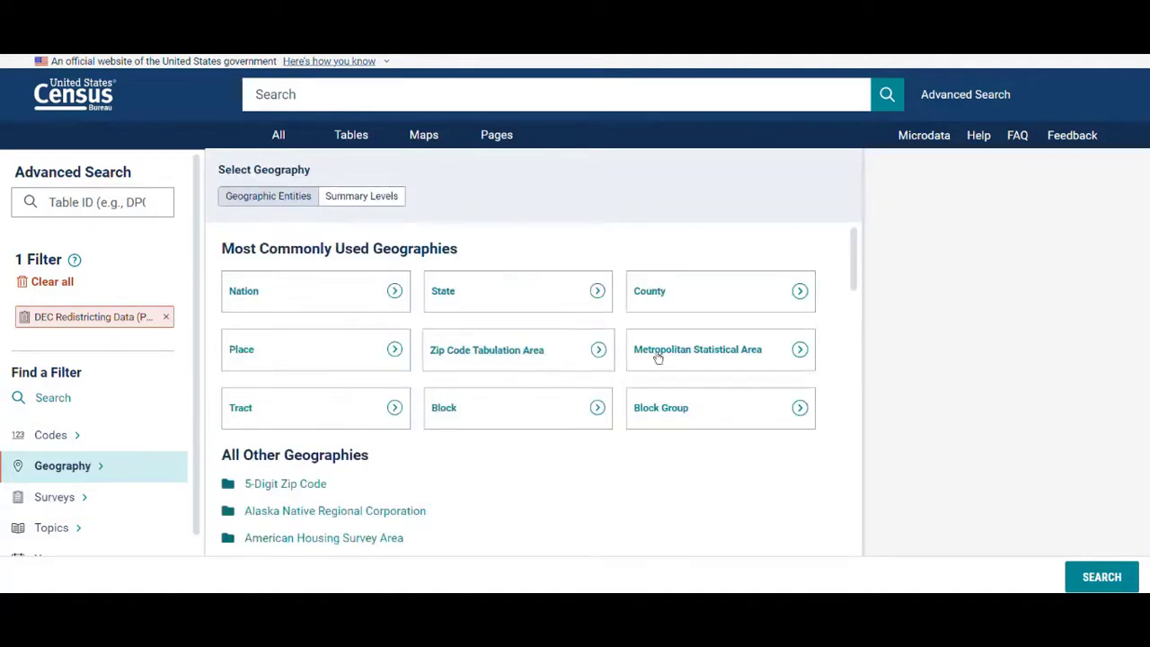
{"action": "left_click", "coordinate": [723, 301]}
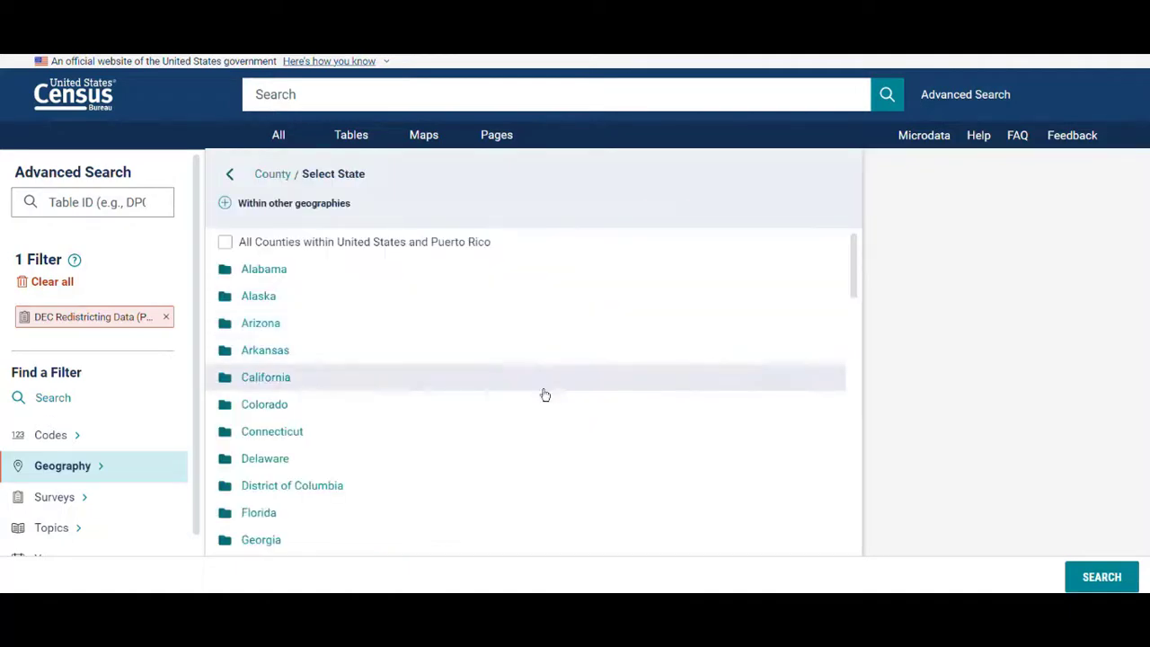
{"action": "scroll", "coordinate": [482, 436], "scroll_direction": "down", "scroll_amount": 1}
{"action": "scroll", "coordinate": [483, 438], "scroll_direction": "down", "scroll_amount": 2}
{"action": "scroll", "coordinate": [482, 438], "scroll_direction": "down", "scroll_amount": 1}
{"action": "scroll", "coordinate": [478, 439], "scroll_direction": "down", "scroll_amount": 1}
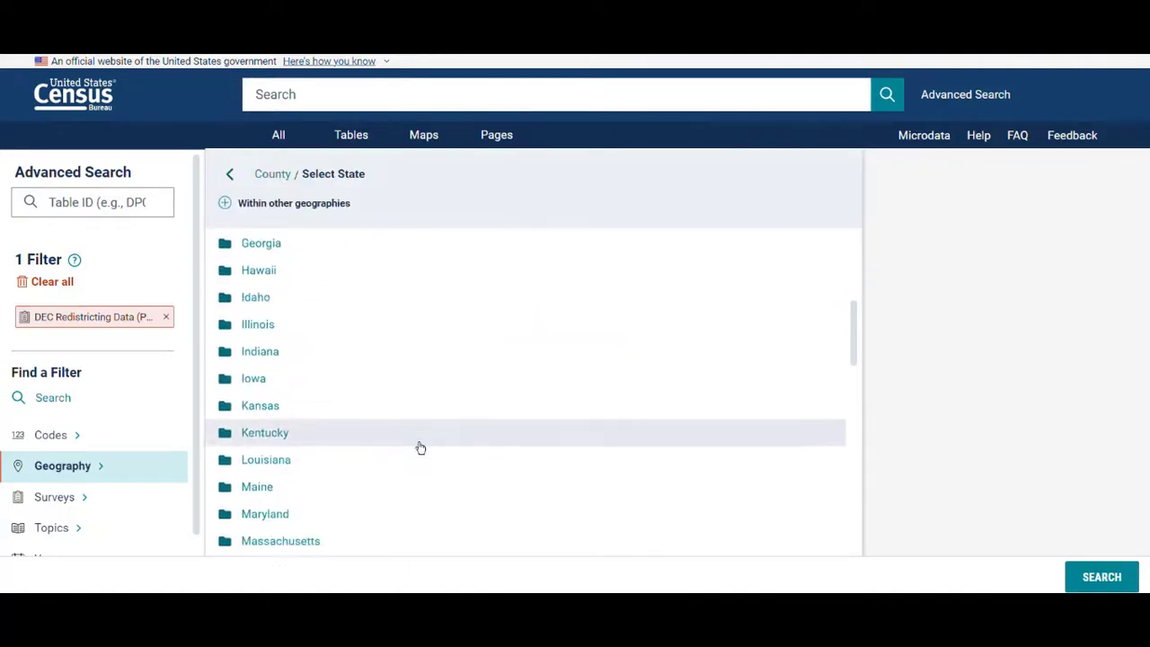
{"action": "scroll", "coordinate": [419, 449], "scroll_direction": "down", "scroll_amount": 1}
{"action": "scroll", "coordinate": [360, 455], "scroll_direction": "down", "scroll_amount": 1}
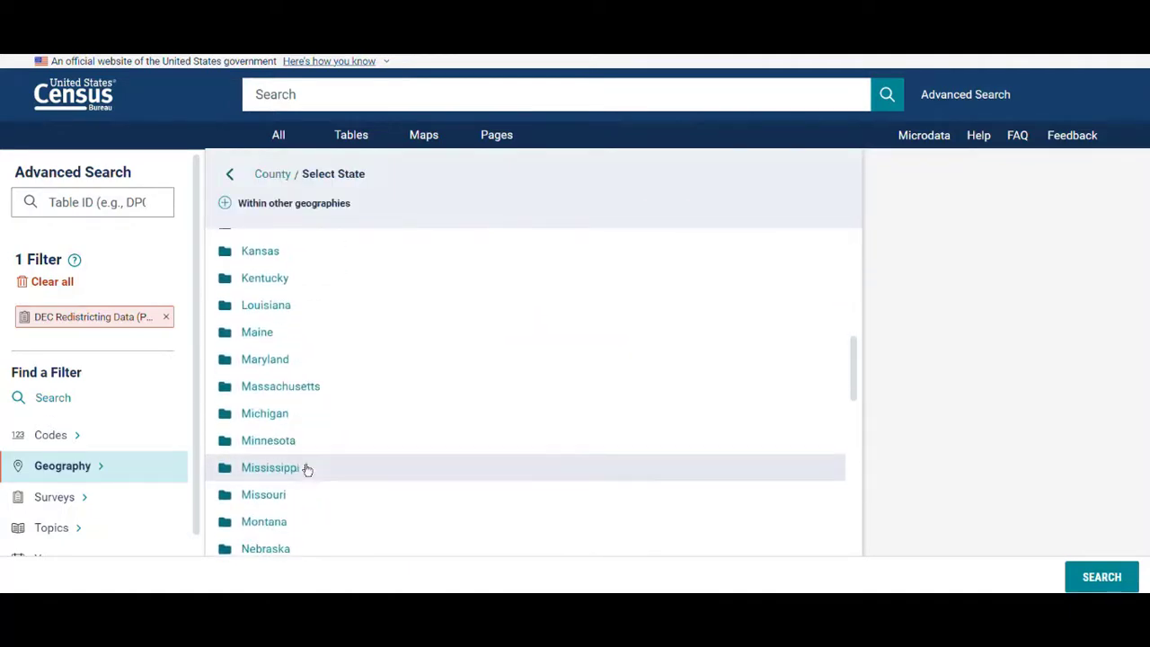
{"action": "left_click", "coordinate": [269, 415]}
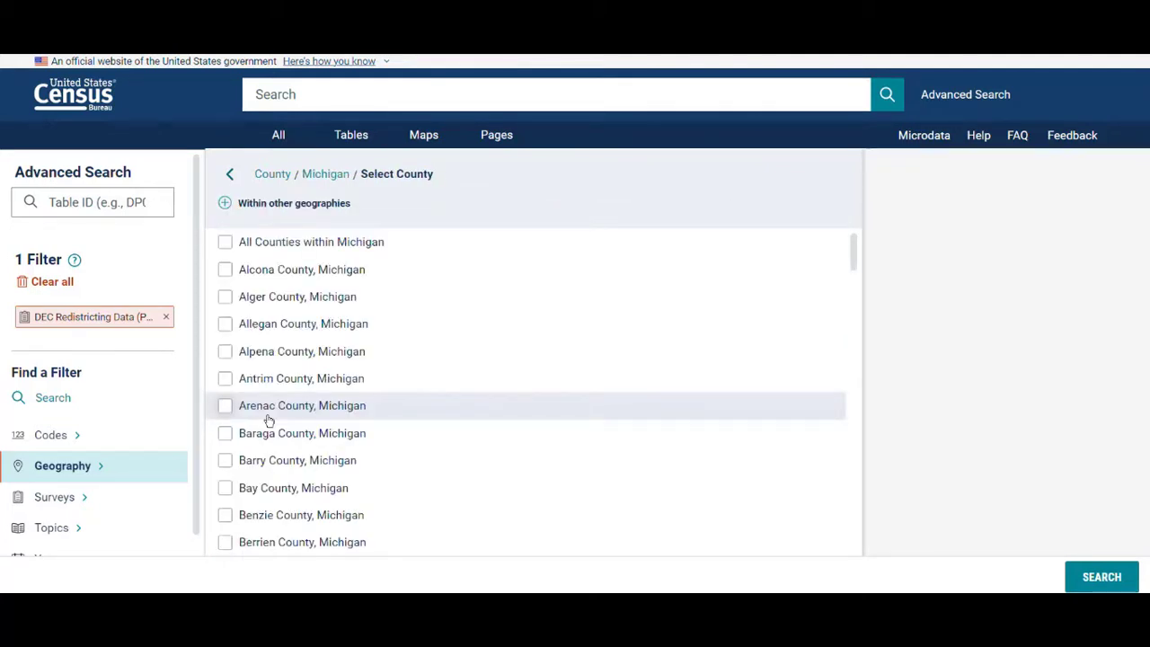
{"action": "left_click", "coordinate": [225, 243]}
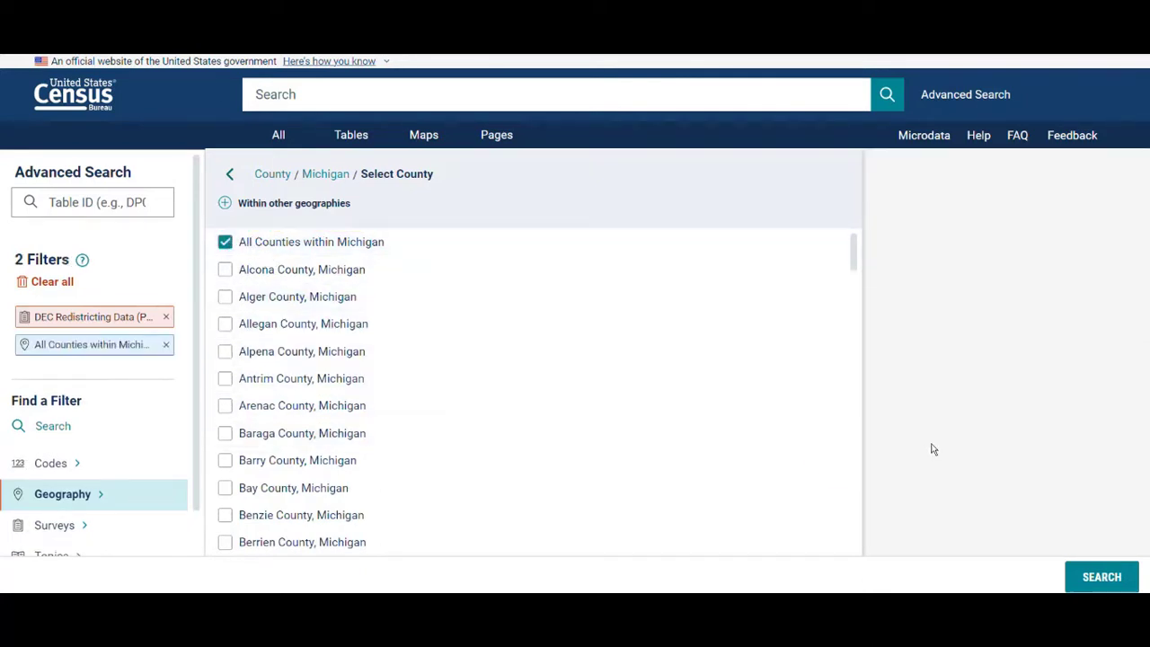
- Run the search and open table P2, Hispanic or Latino, and Not Hispanic or Latino by Race
{"action": "left_click", "coordinate": [1102, 579]}
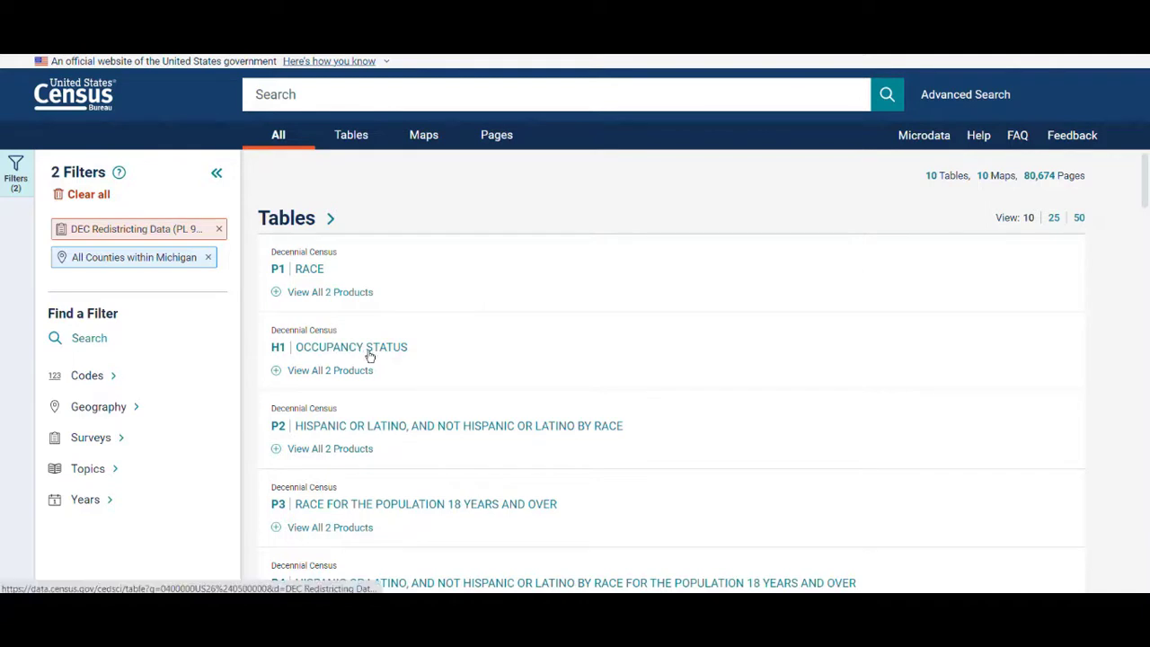
{"action": "scroll", "coordinate": [369, 357], "scroll_direction": "down", "scroll_amount": 1}
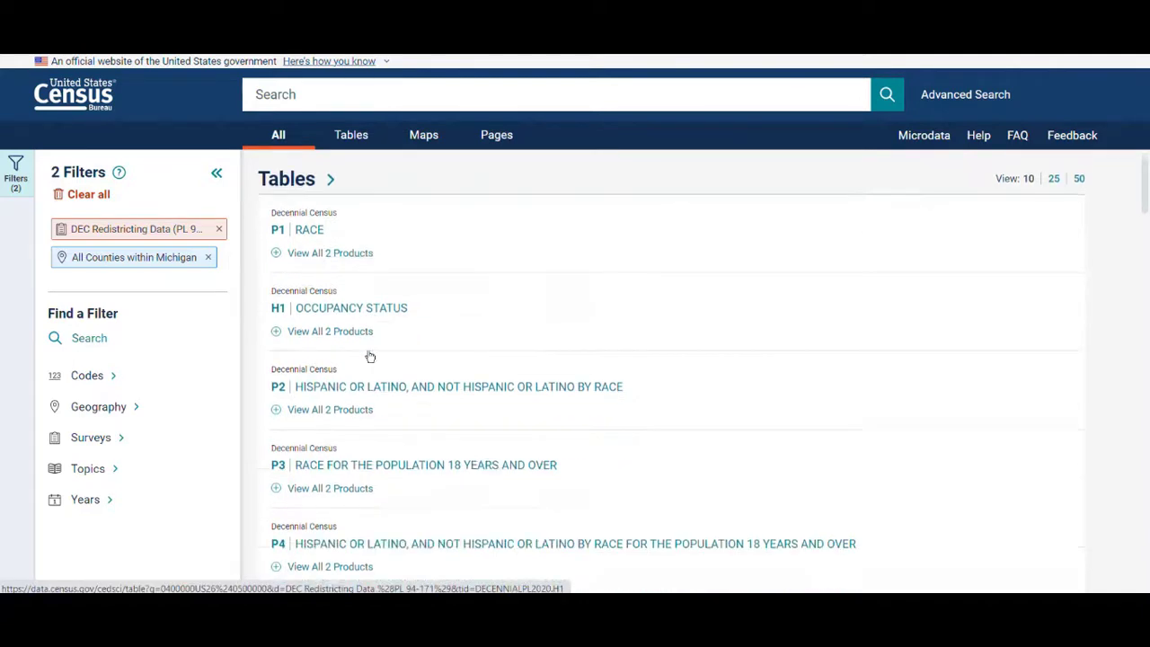
{"action": "scroll", "coordinate": [369, 357], "scroll_direction": "down", "scroll_amount": 1}
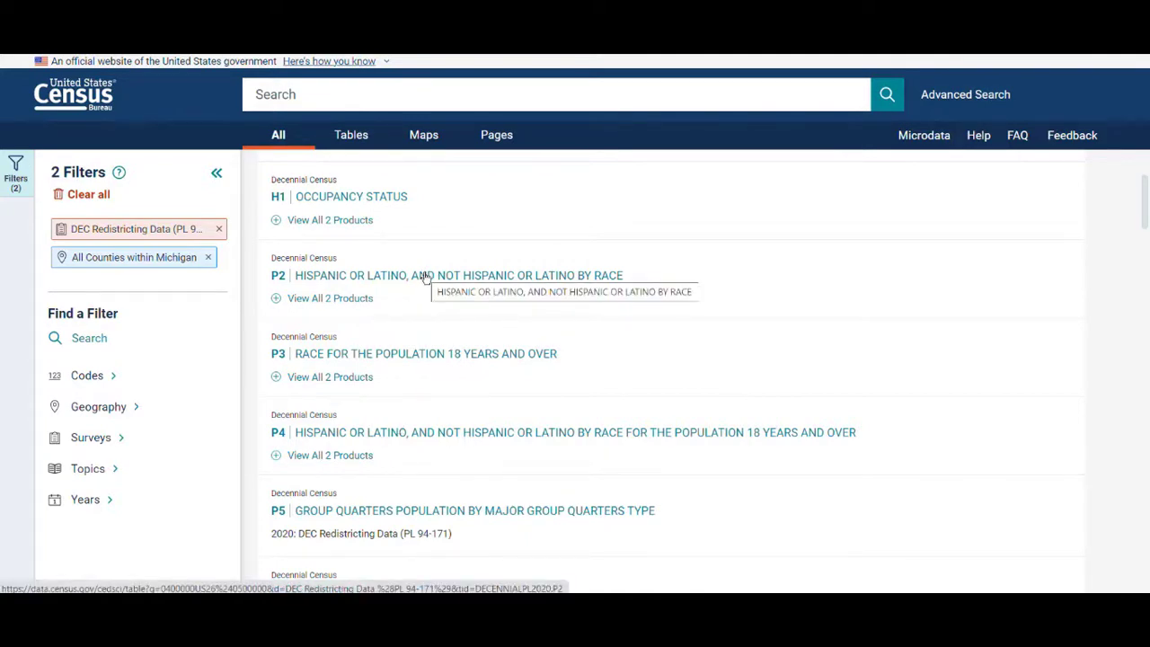
{"action": "left_click", "coordinate": [426, 273]}
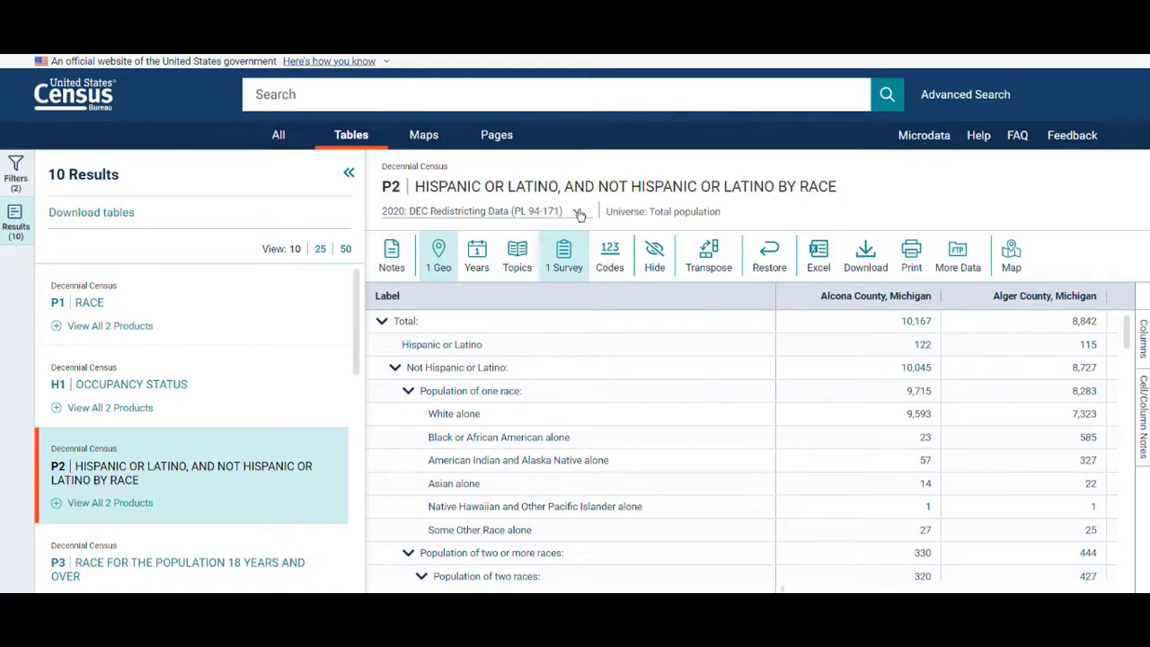
{"action": "left_click", "coordinate": [577, 212]}
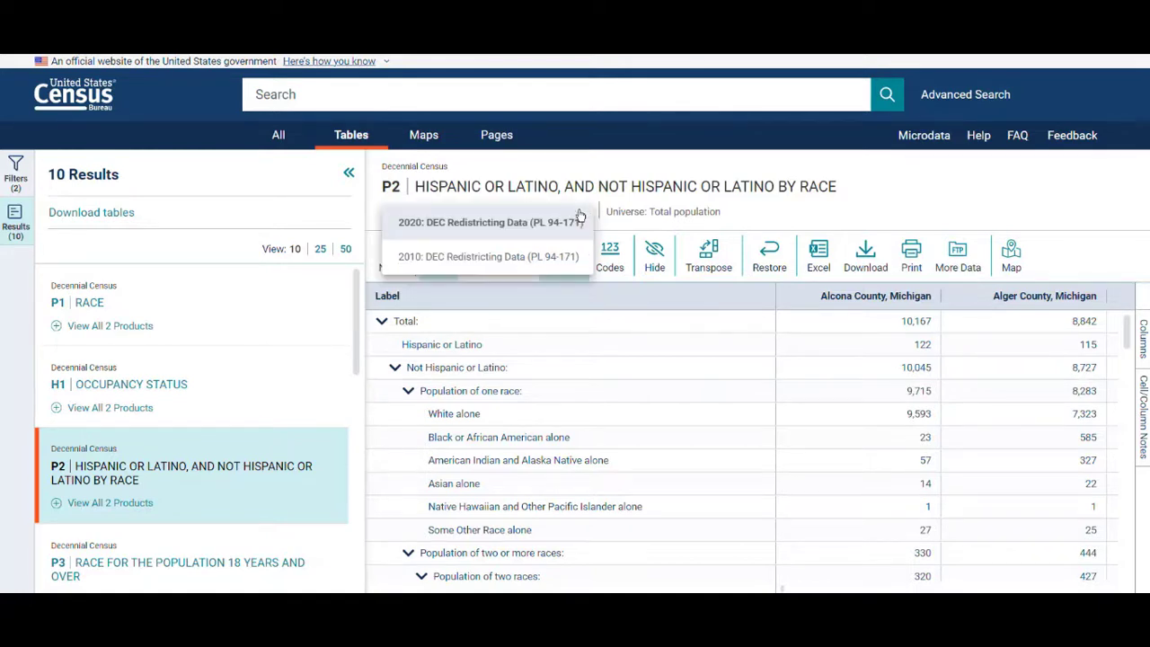
{"action": "left_click", "coordinate": [448, 257]}
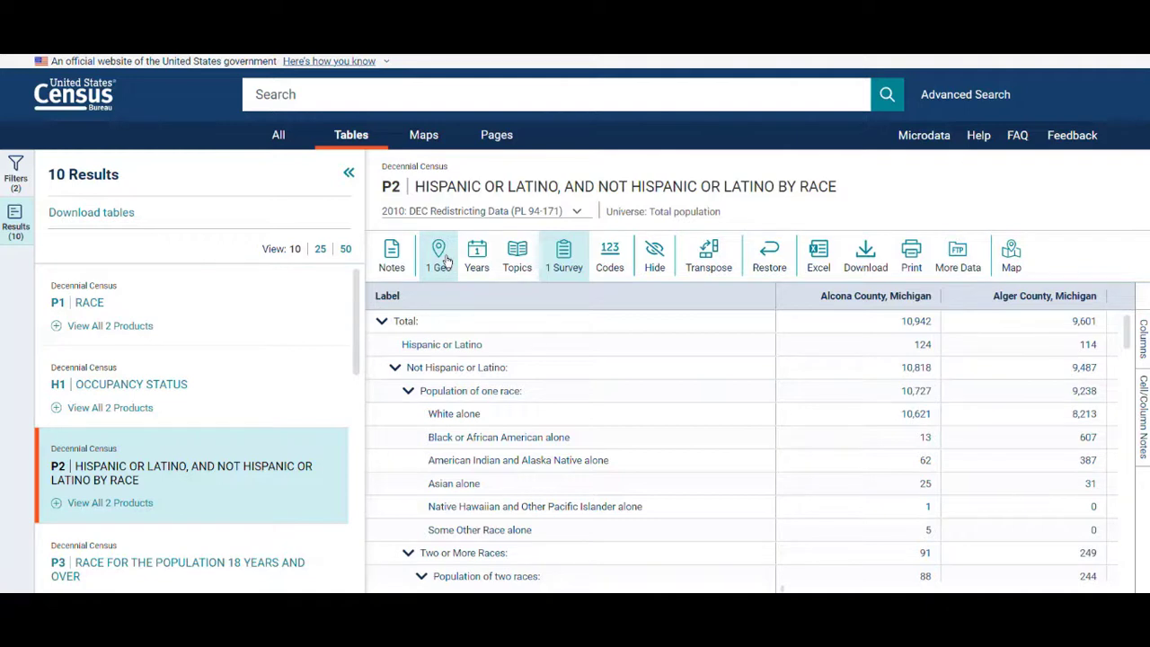
{"action": "left_click", "coordinate": [577, 214]}
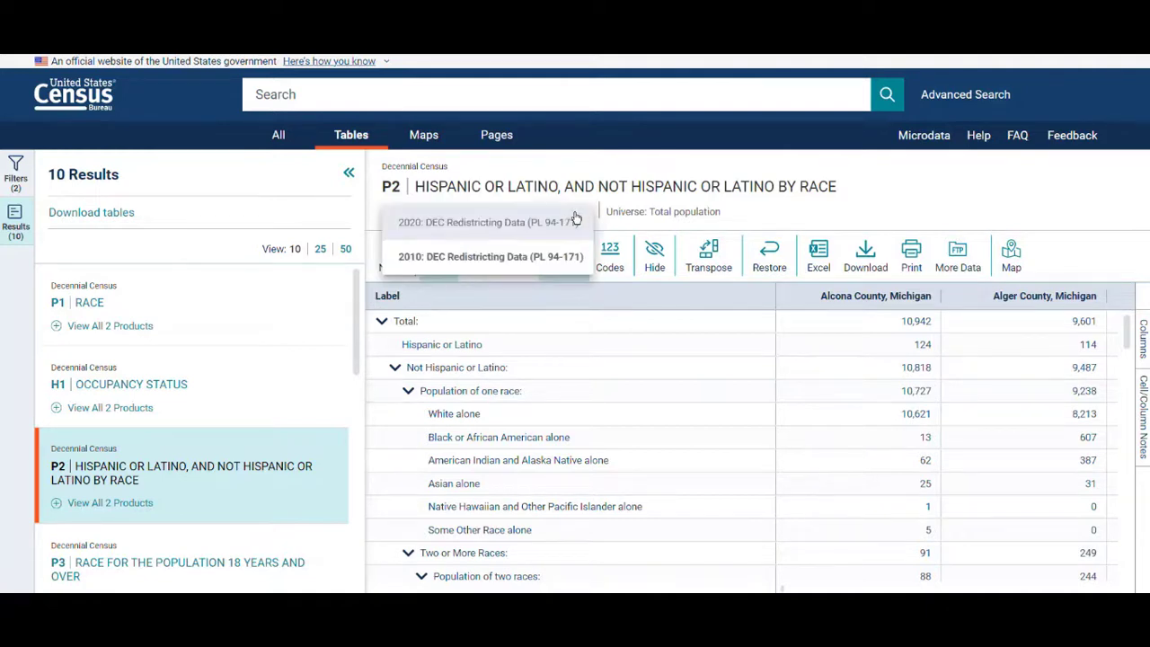
{"action": "left_click", "coordinate": [476, 223]}
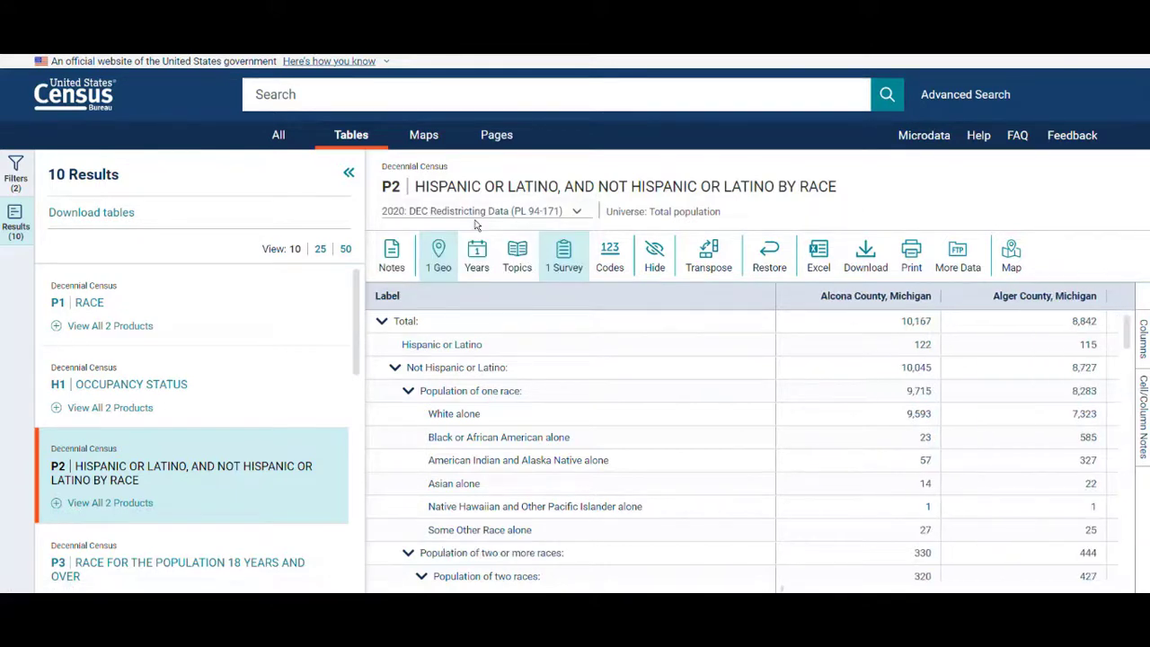